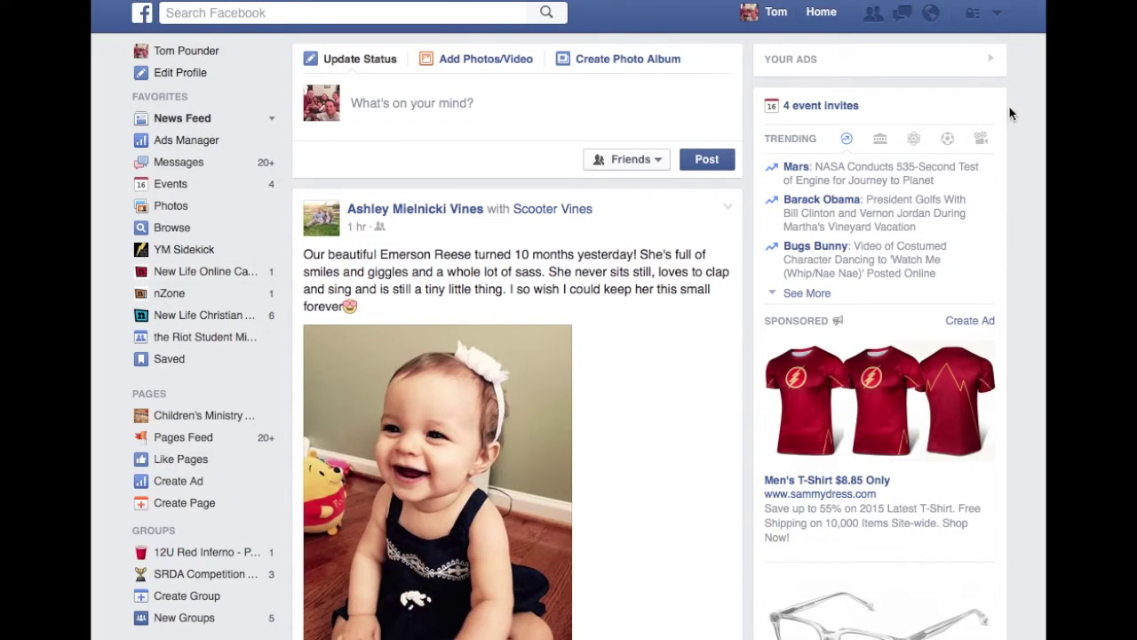
- Start a new Company, Organization or Institution Page in the Church/Religious Organization category
click(999, 18)
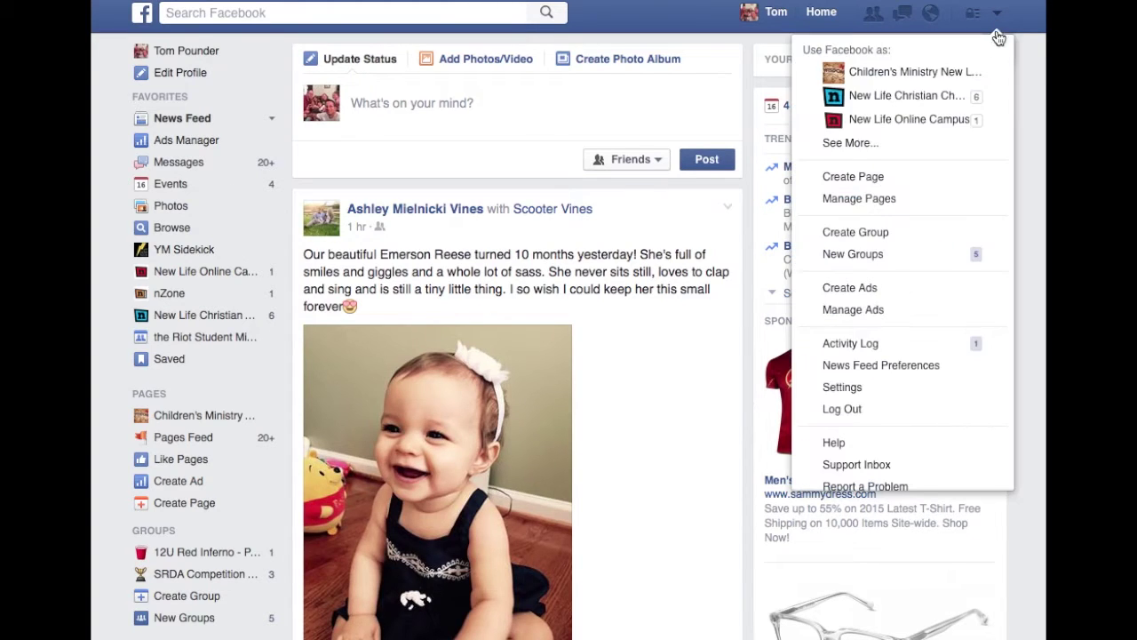
click(895, 178)
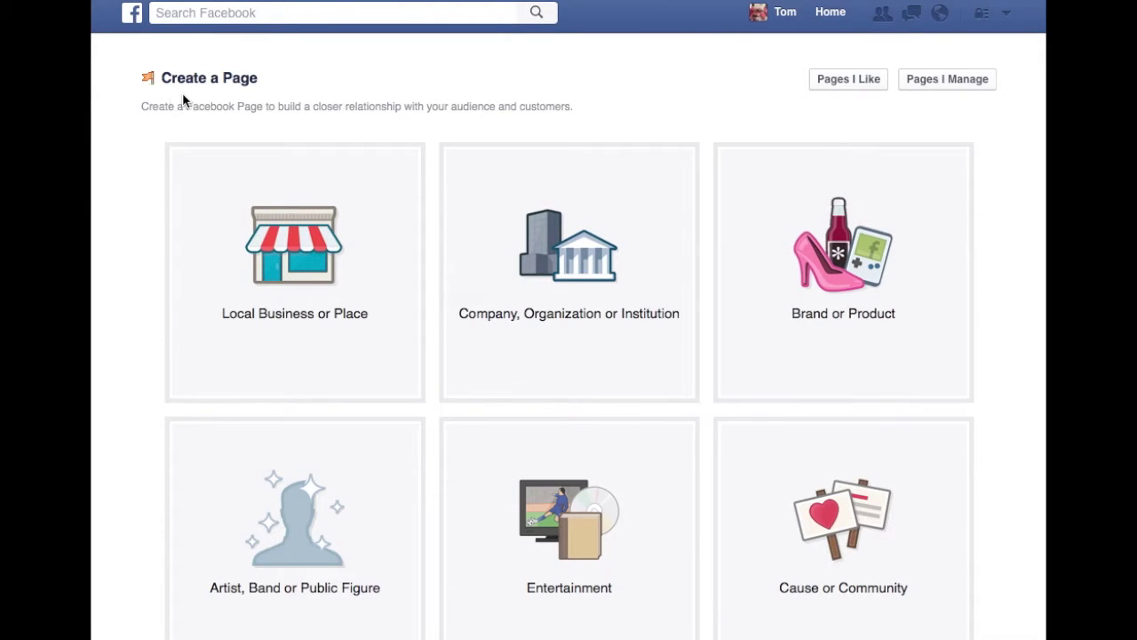
click(615, 294)
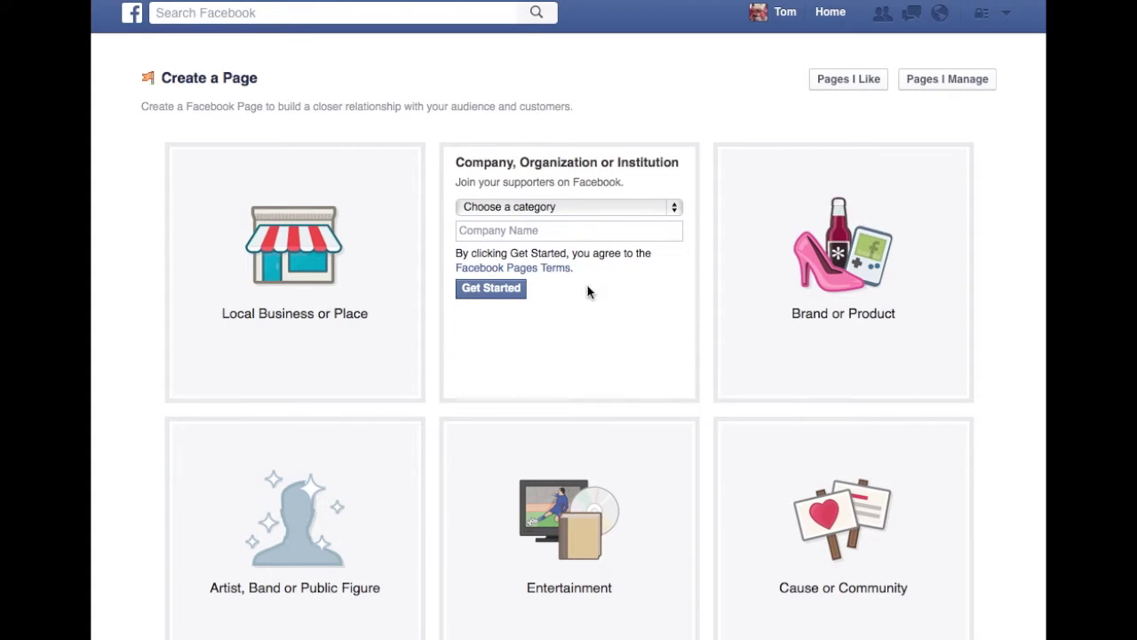
click(585, 206)
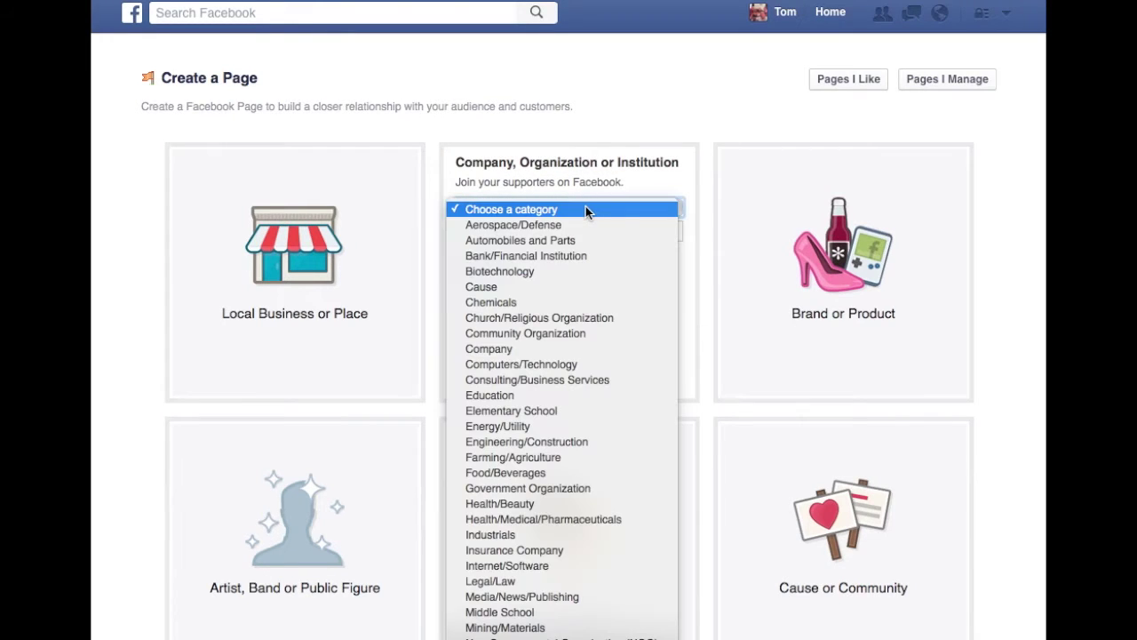
click(587, 317)
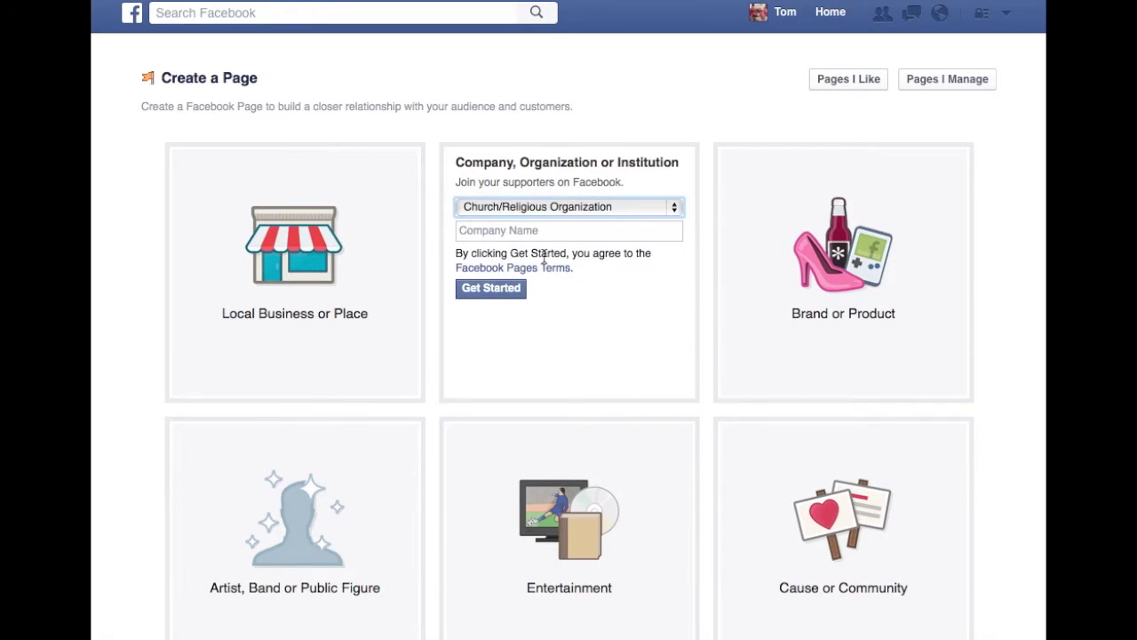
- Name the Page 'The First Church of Christ' and get started
click(531, 236)
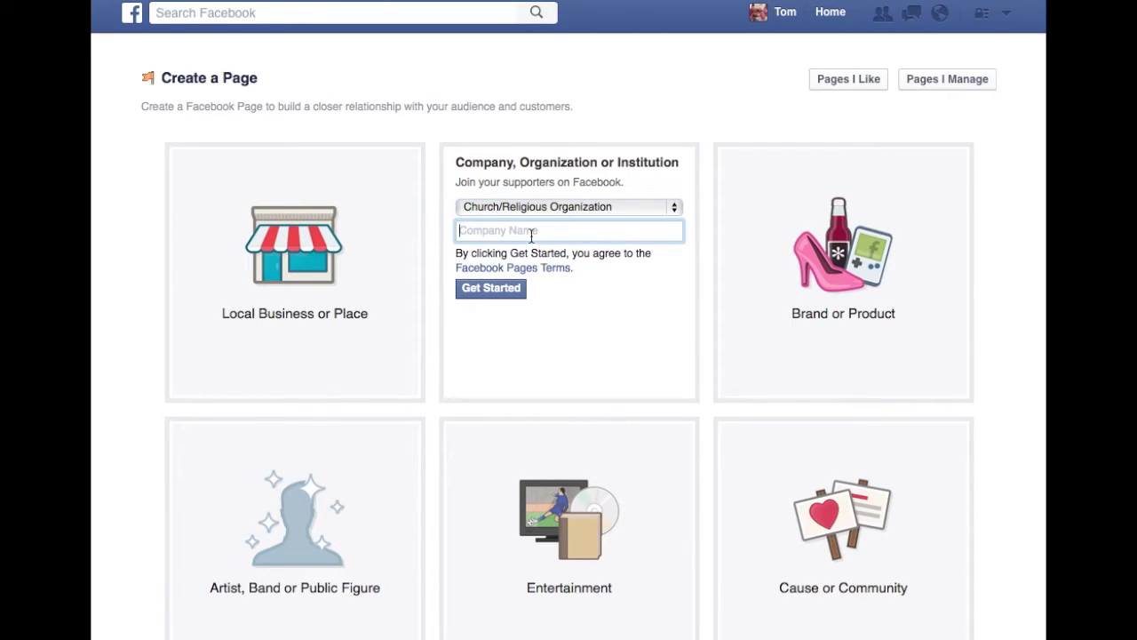
text(F)
text(heFirst)
key(BackSpace)
key(BackSpace)
key(BackSpace)
key(BackSpace)
key(BackSpace)
text(First Church of Christ)
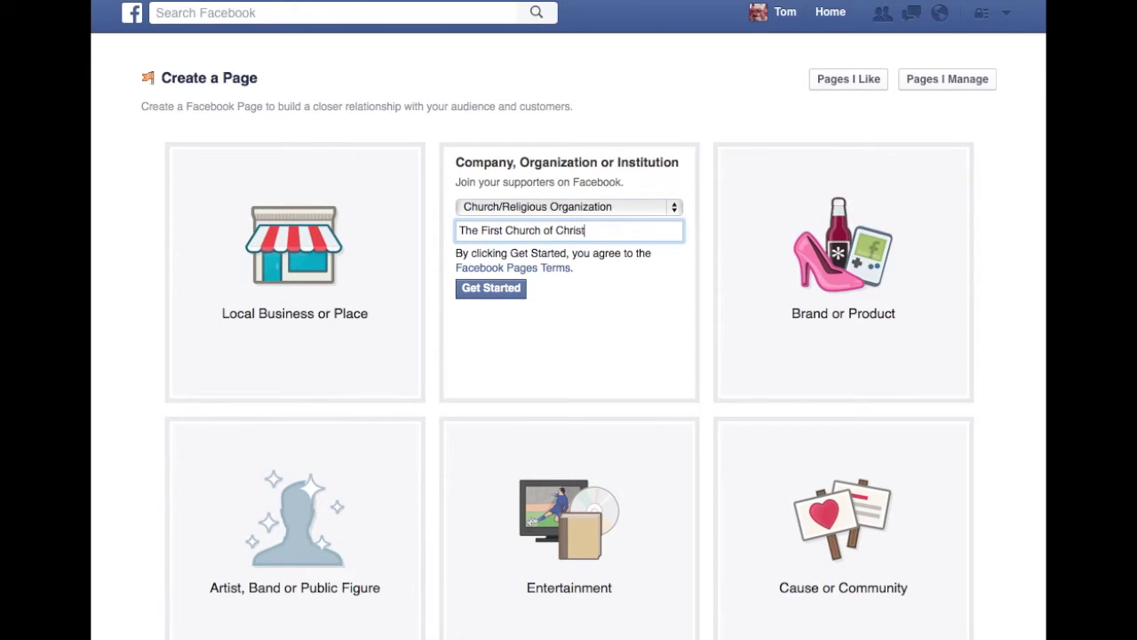
click(502, 284)
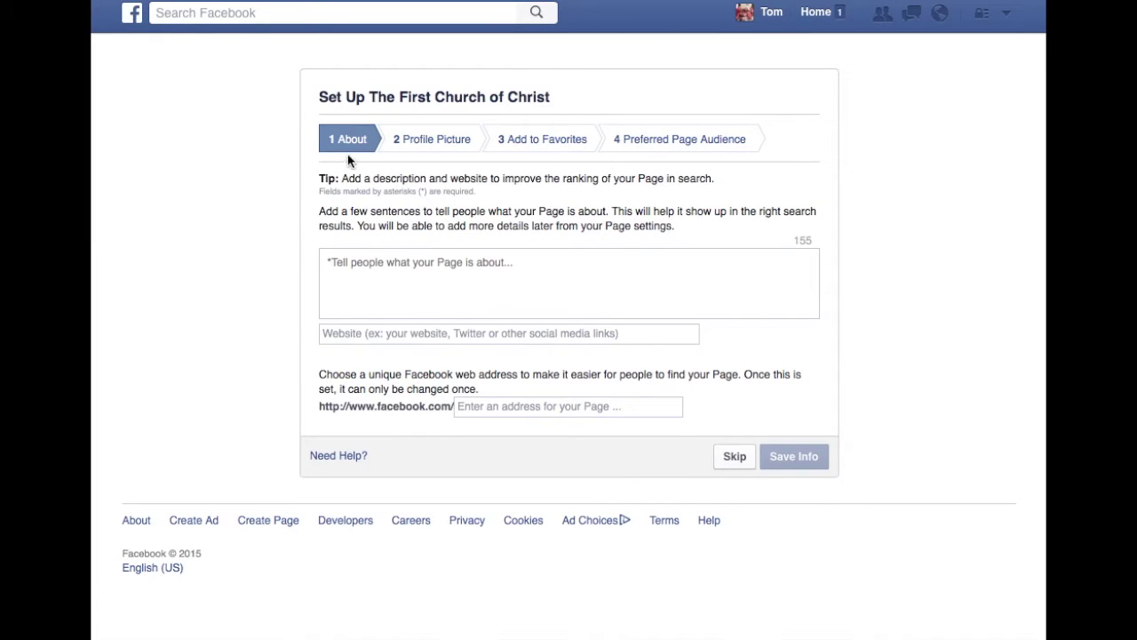
- Save the About description 'This is for all people to come and experience Christ!' without a web address
click(355, 265)
text(This is for all people to come and experience Christ!)
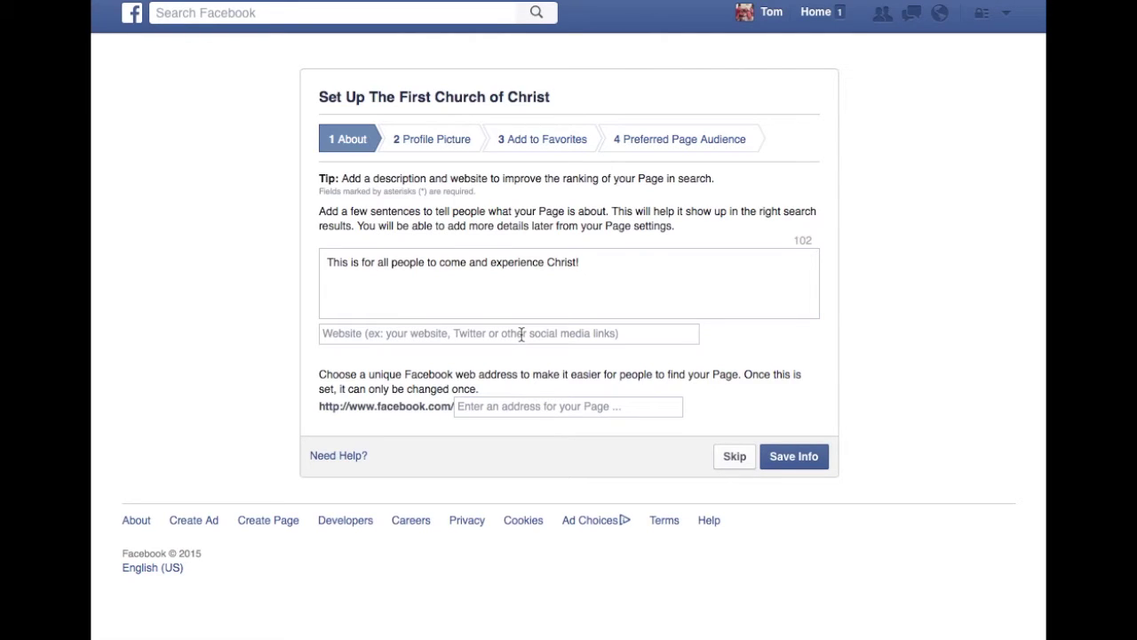
click(504, 406)
text(firstchurchof)
key(BackSpace)
key(BackSpace)
key(BackSpace)
key(BackSpace)
key(BackSpace)
key(BackSpace)
key(BackSpace)
key(BackSpace)
key(BackSpace)
key(BackSpace)
key(BackSpace)
key(BackSpace)
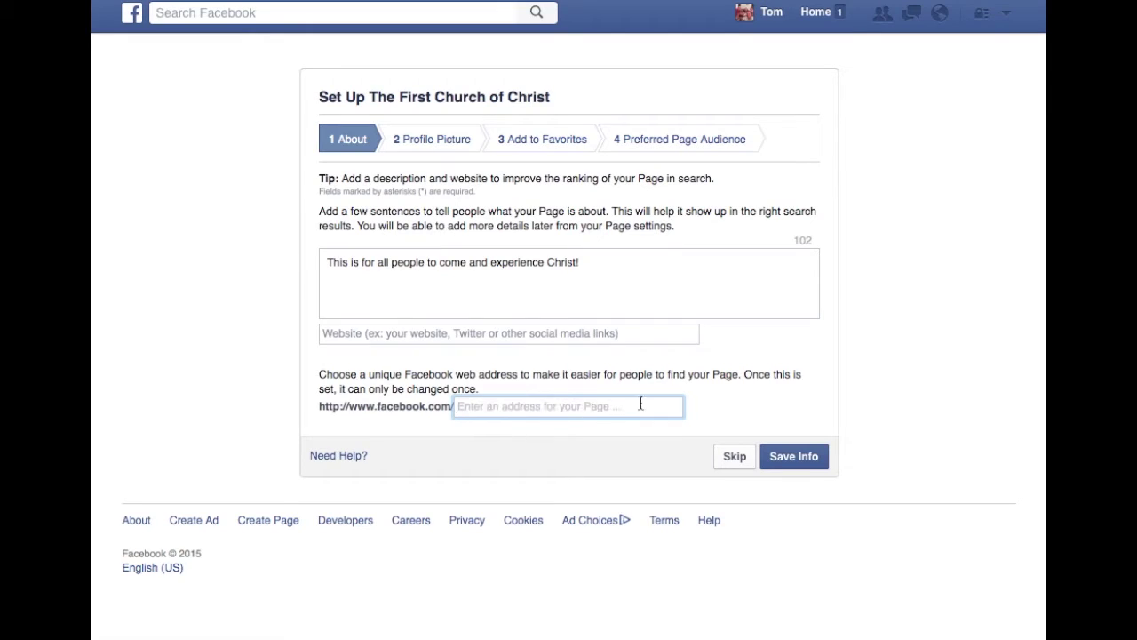
click(803, 457)
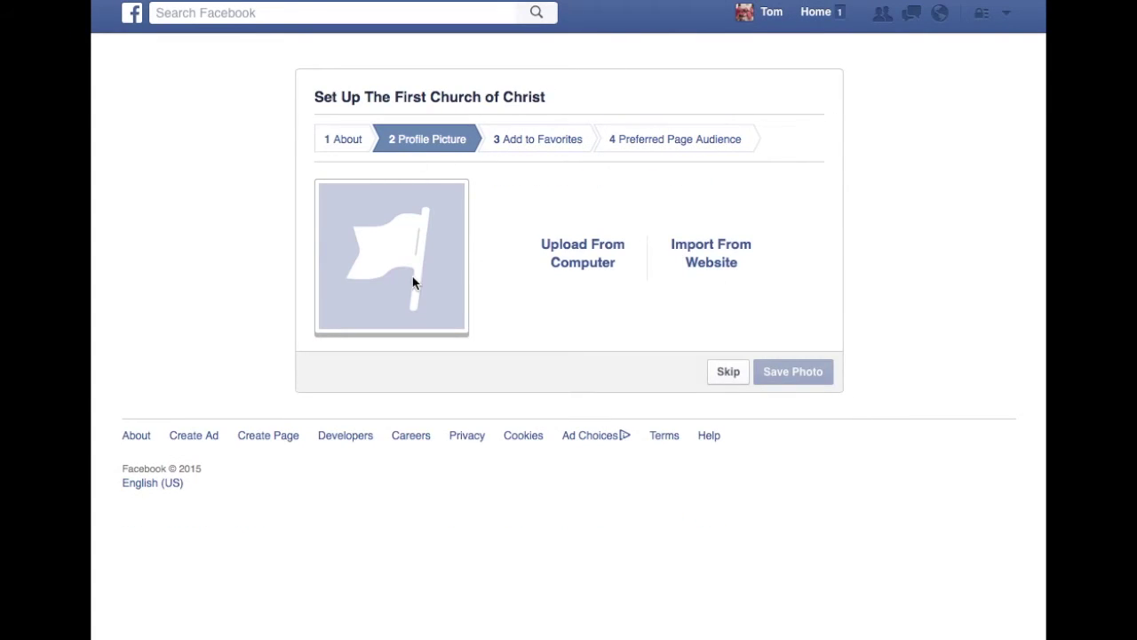
- Upload Unknown-2.jpeg from the Desktop as the profile picture and continue
click(563, 258)
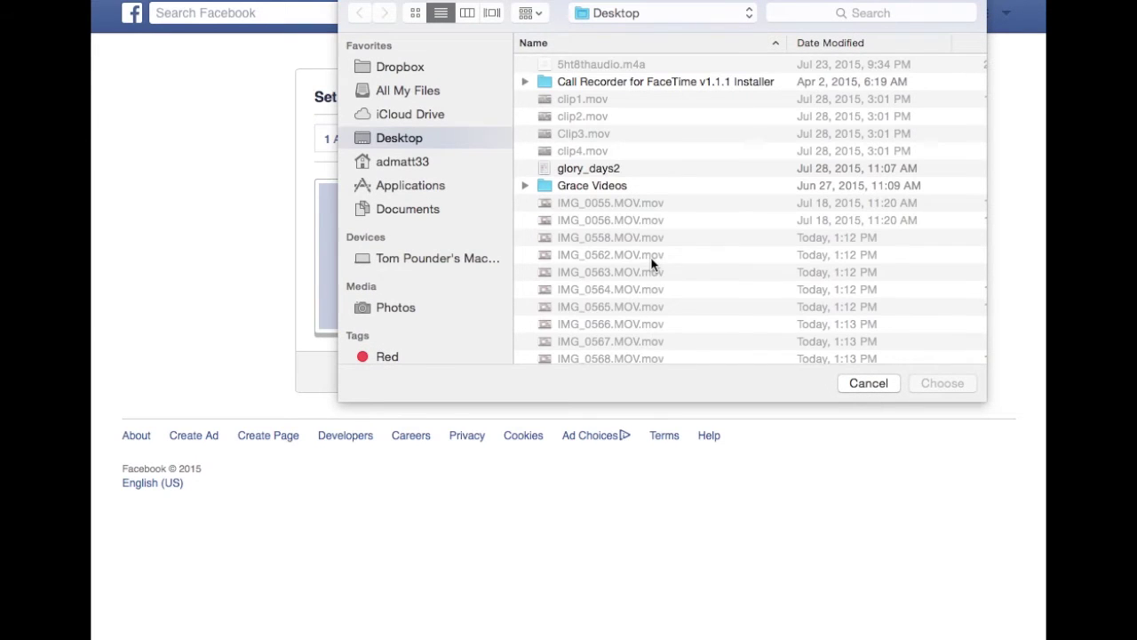
scroll(651, 263, down, 10)
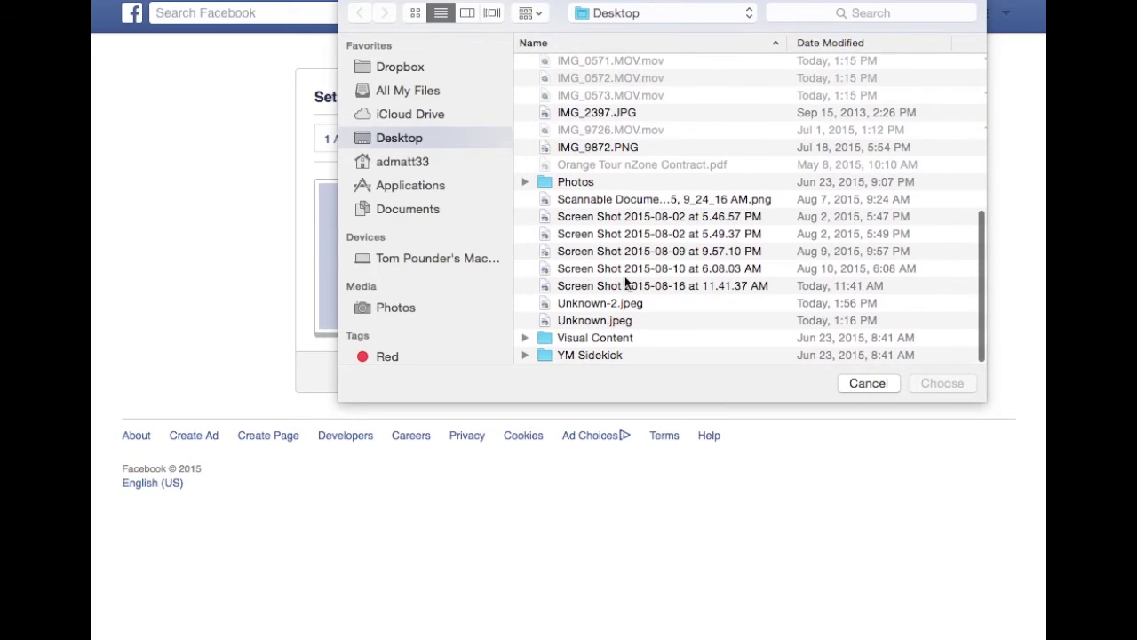
click(610, 303)
click(937, 384)
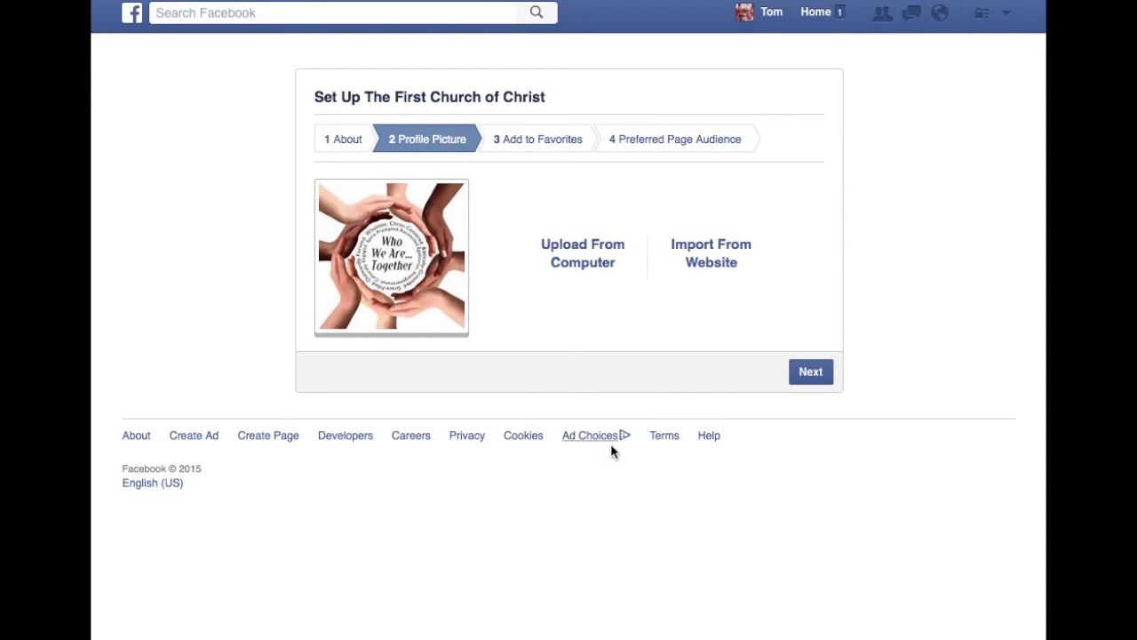
click(815, 372)
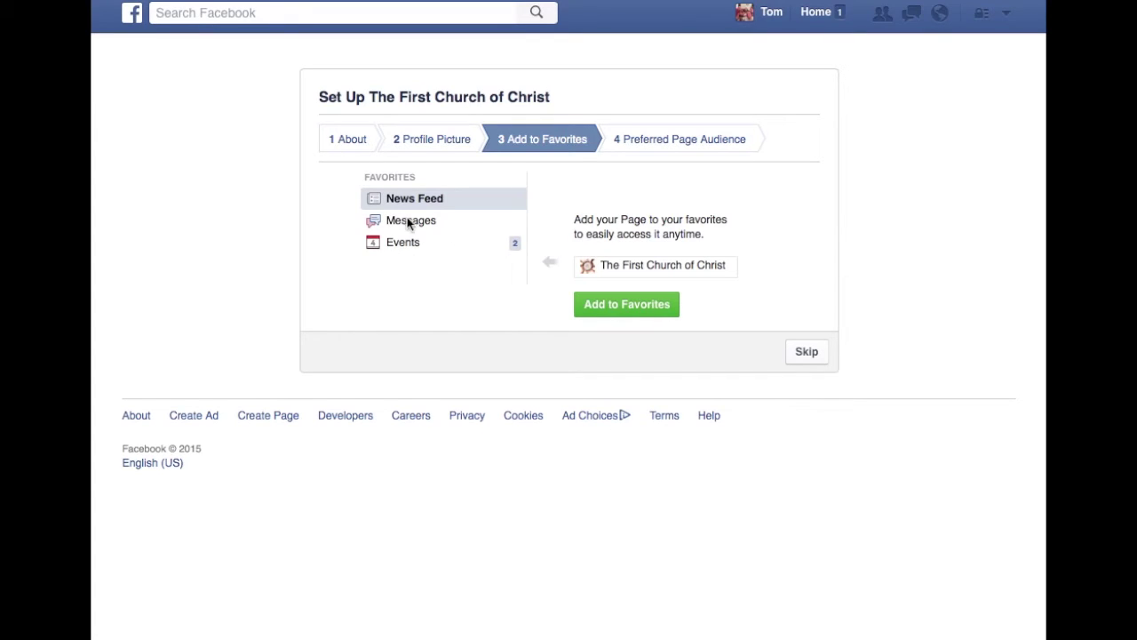
- Add The First Church of Christ to favorites and move on to audience settings
click(633, 306)
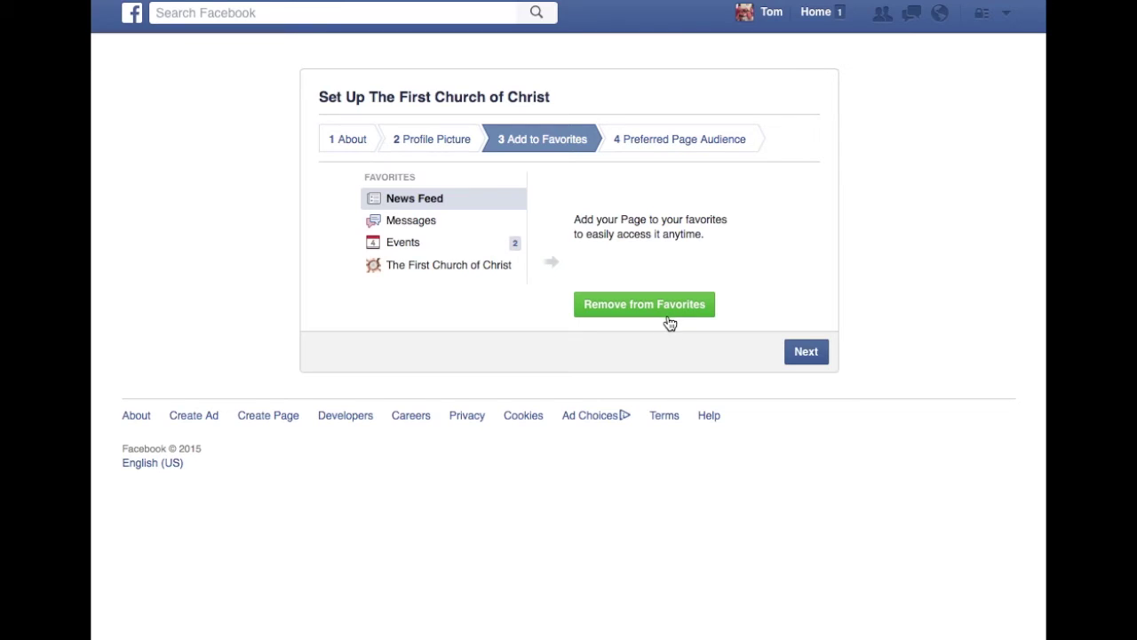
click(806, 352)
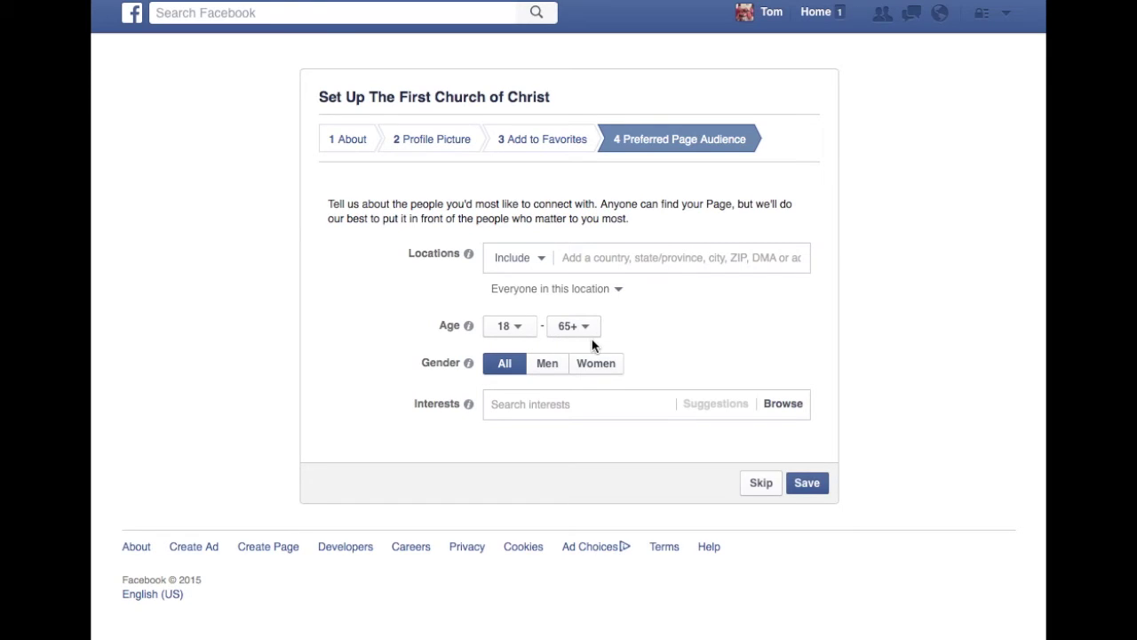
- Set the preferred audience age range to 16–40, skip interests, and save
click(521, 329)
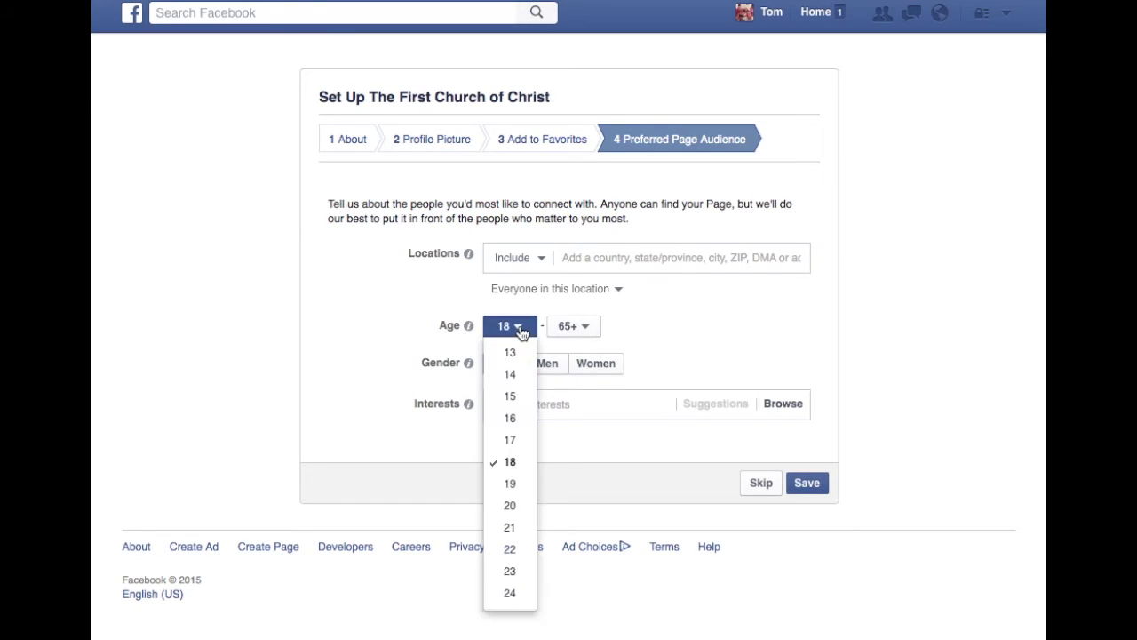
click(517, 417)
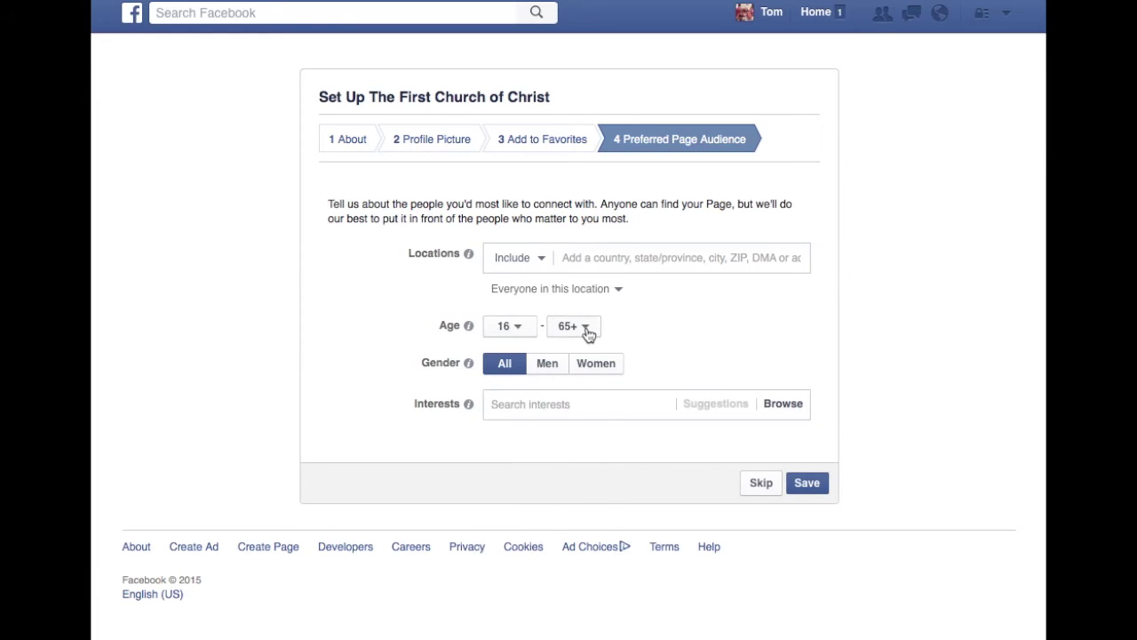
click(590, 330)
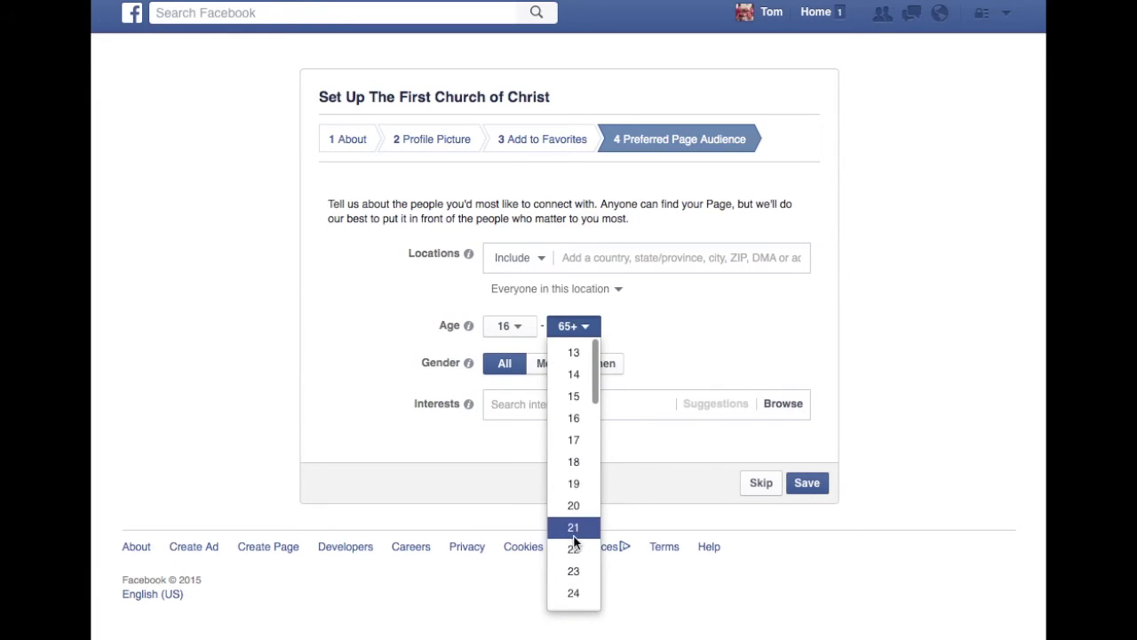
scroll(574, 533, down, 5)
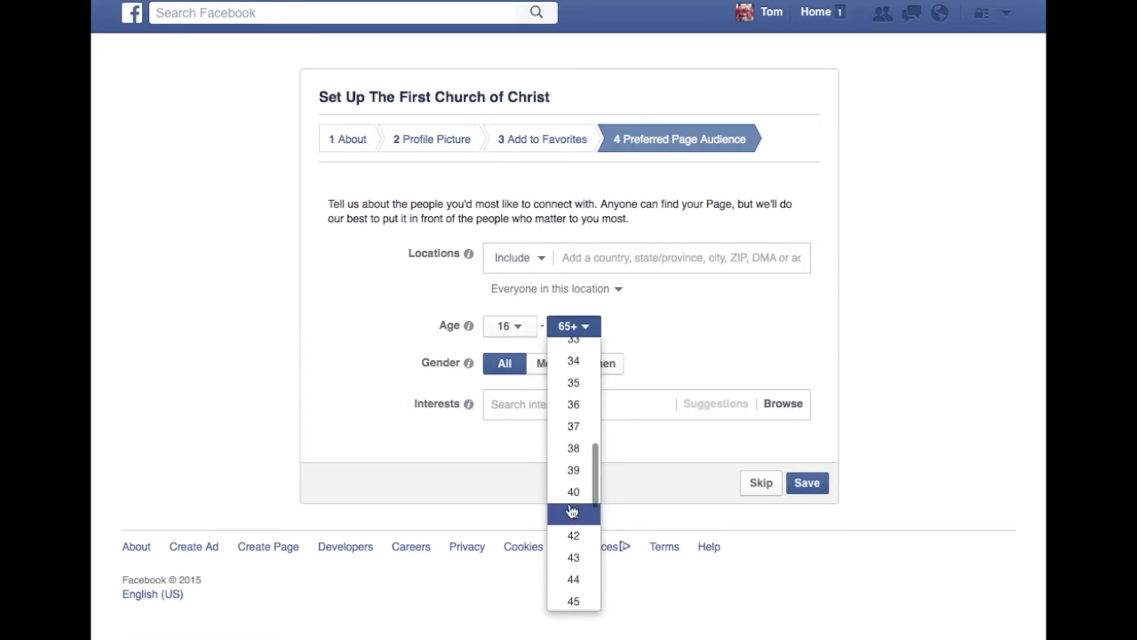
click(574, 493)
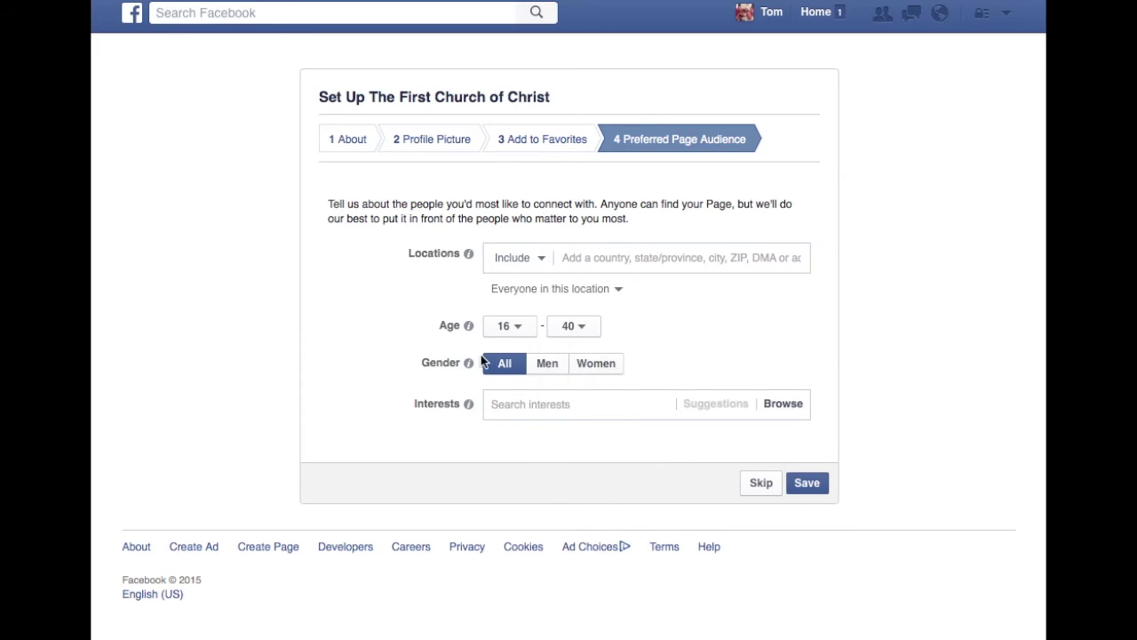
click(527, 401)
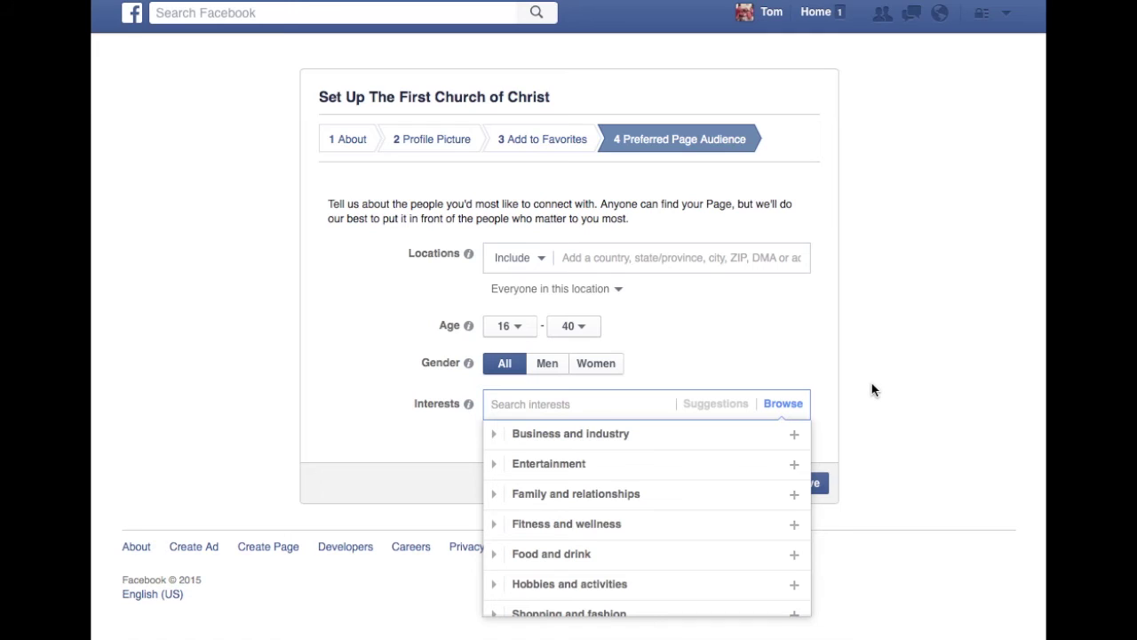
click(883, 412)
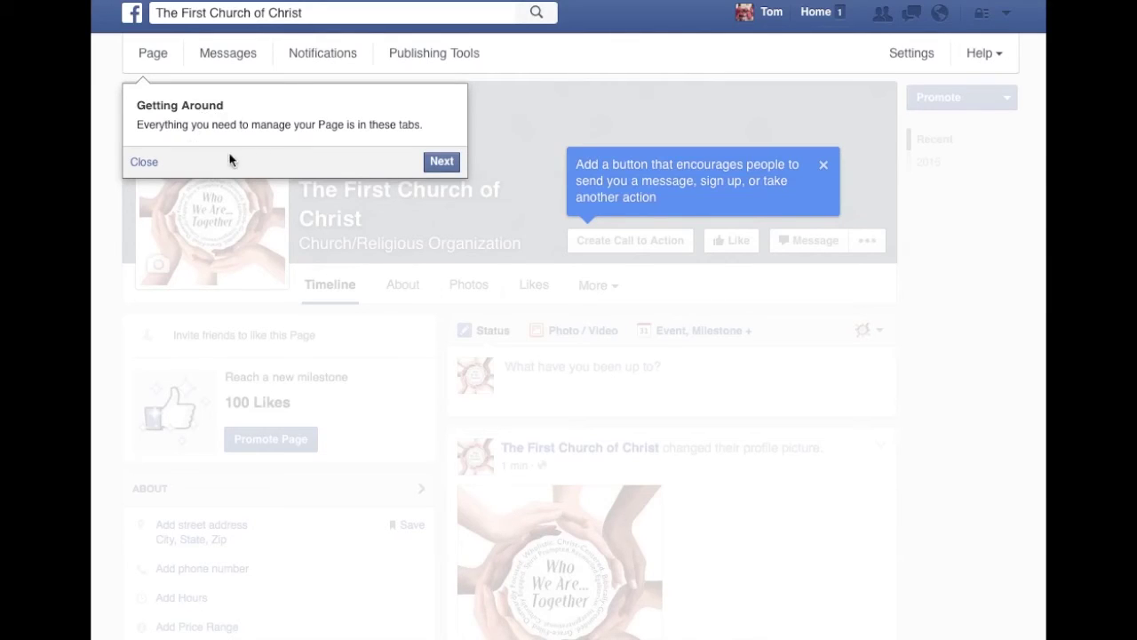
- Like The First Church of Christ Page and dismiss the remaining tour tips
click(452, 162)
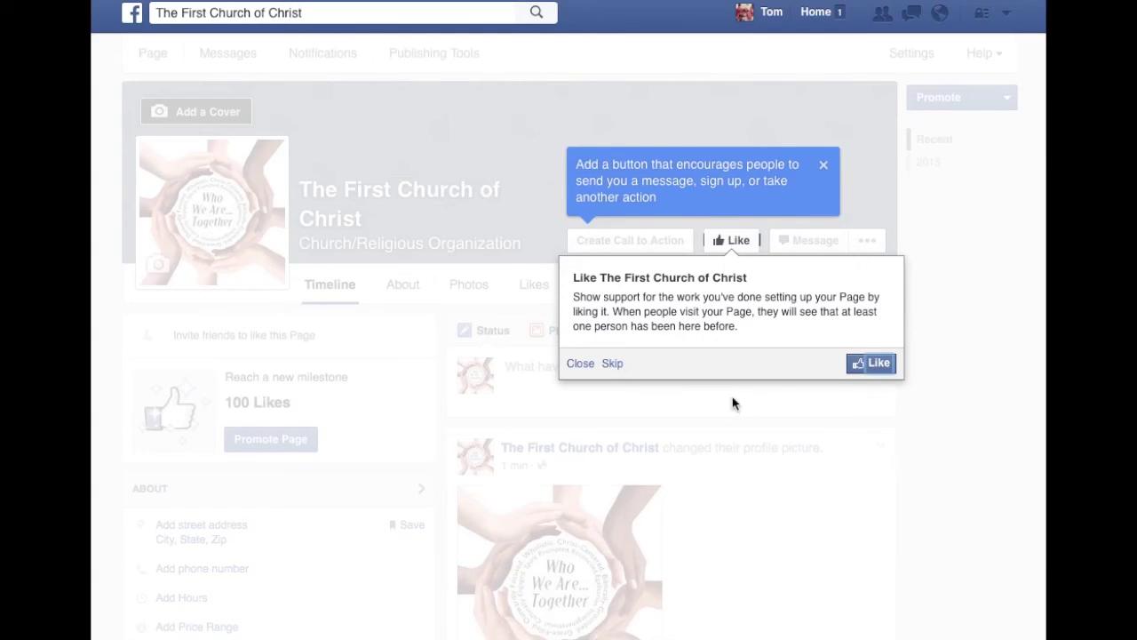
click(876, 364)
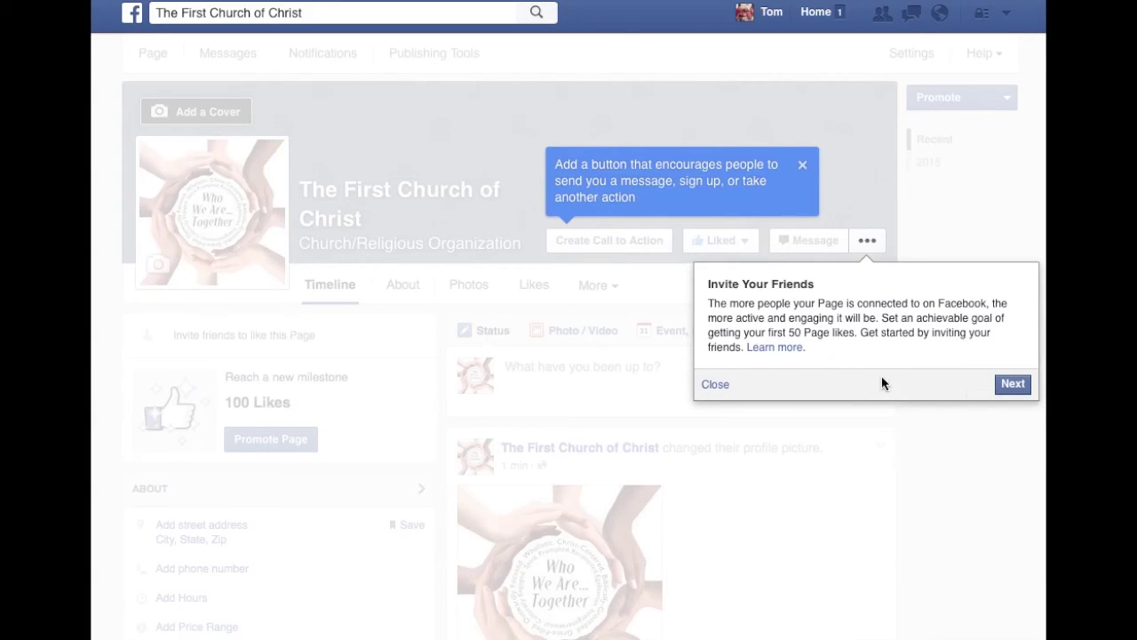
click(1014, 386)
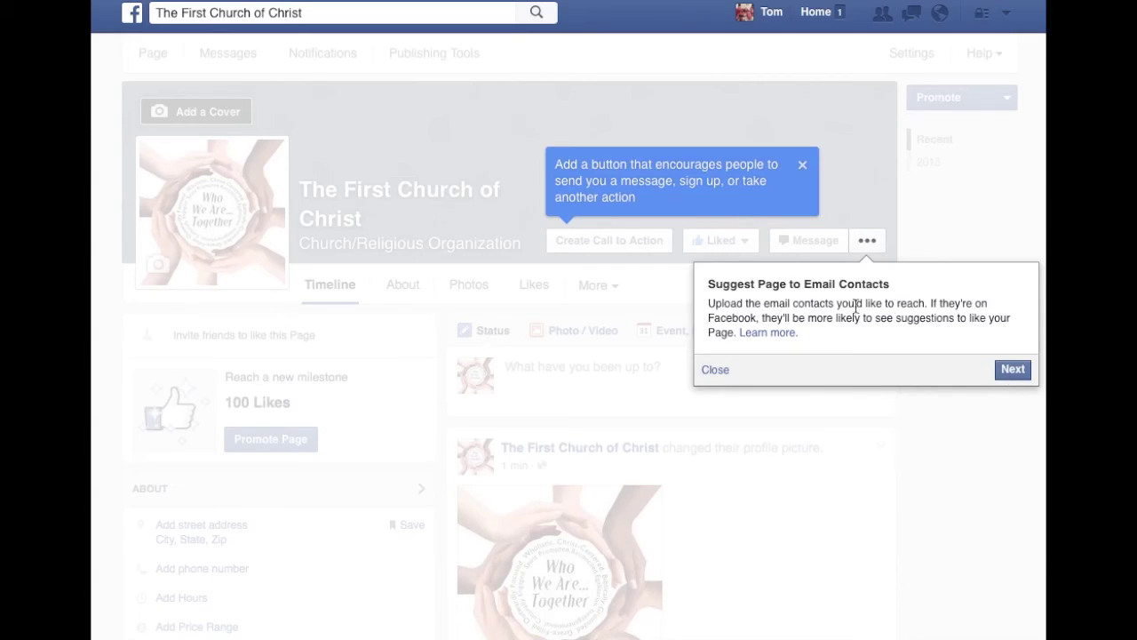
click(1014, 370)
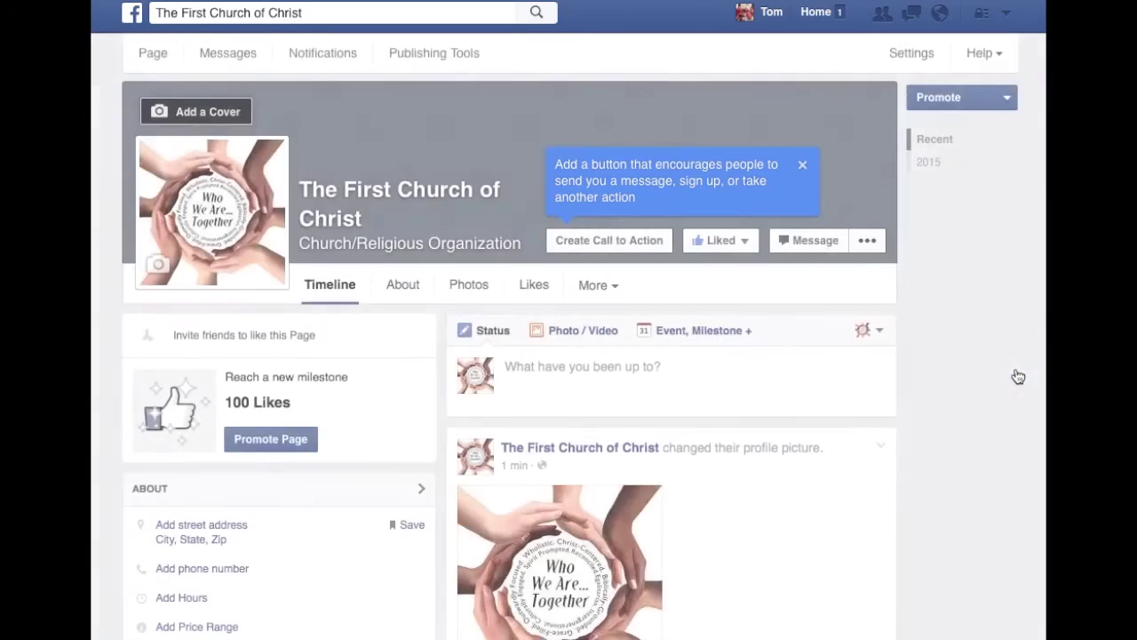
- Publish the status 'This is our 1st post! Welcome to the First Church of Christ!'
click(601, 368)
text(This is )
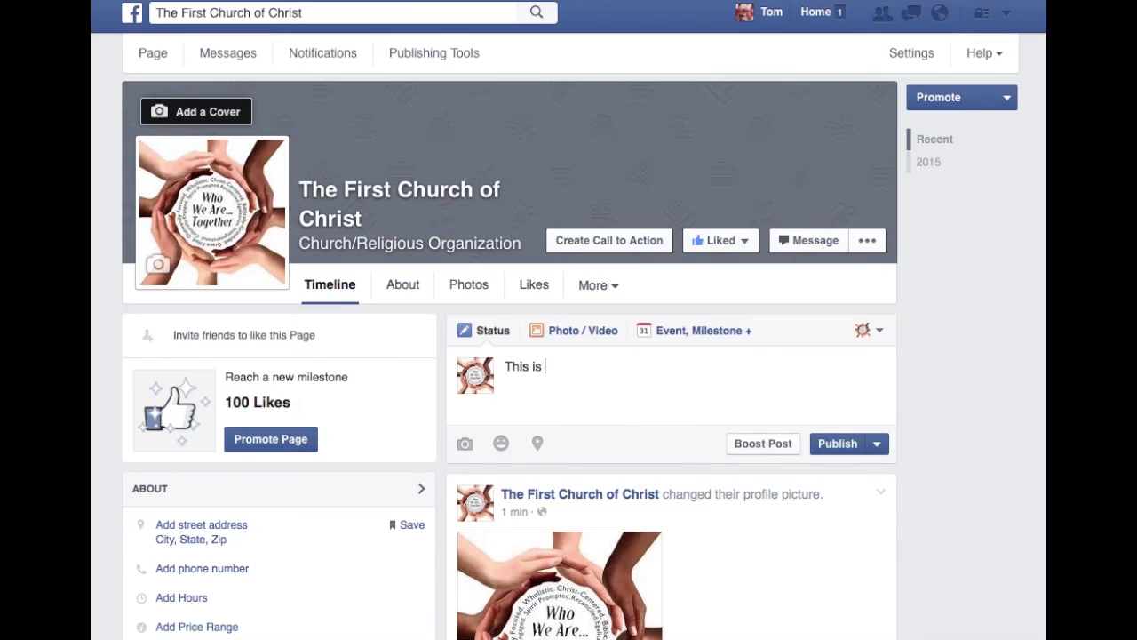
text(our 1st post! Welcome )
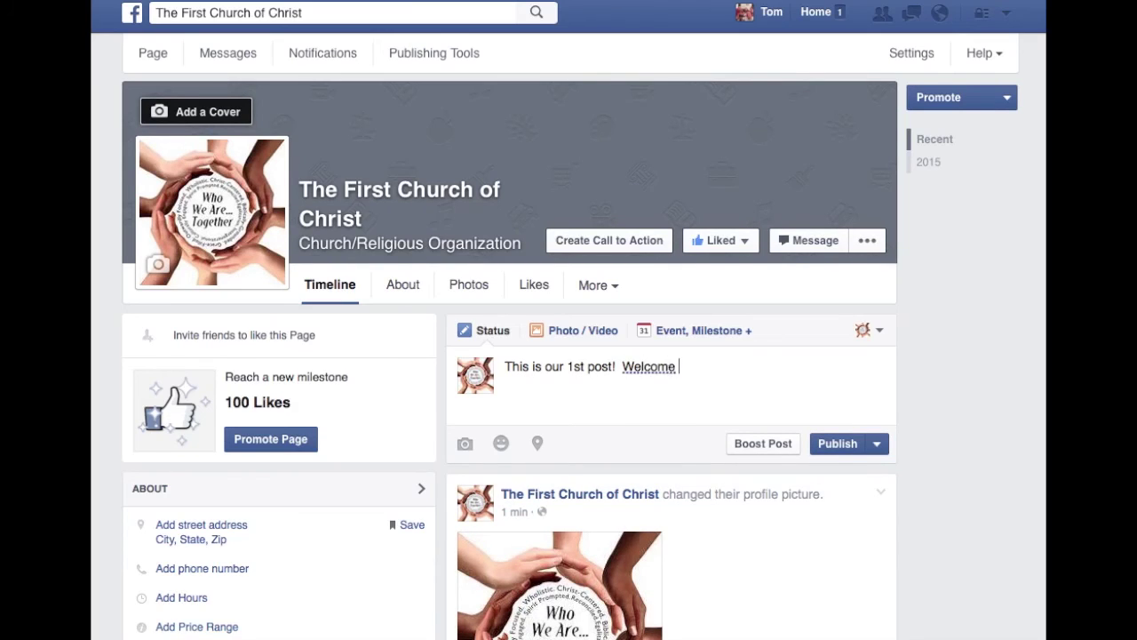
text(to the )
text(st Chu)
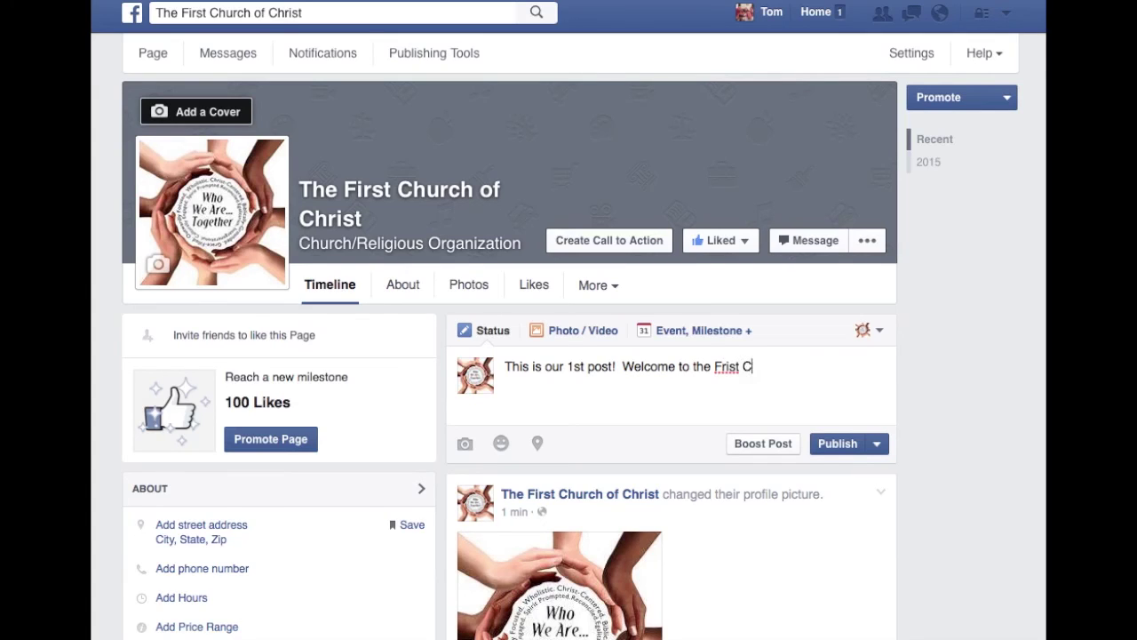
key(BackSpace)
key(BackSpace)
key(BackSpace)
key(BackSpace)
key(BackSpace)
key(BackSpace)
text(rst Church of Chr)
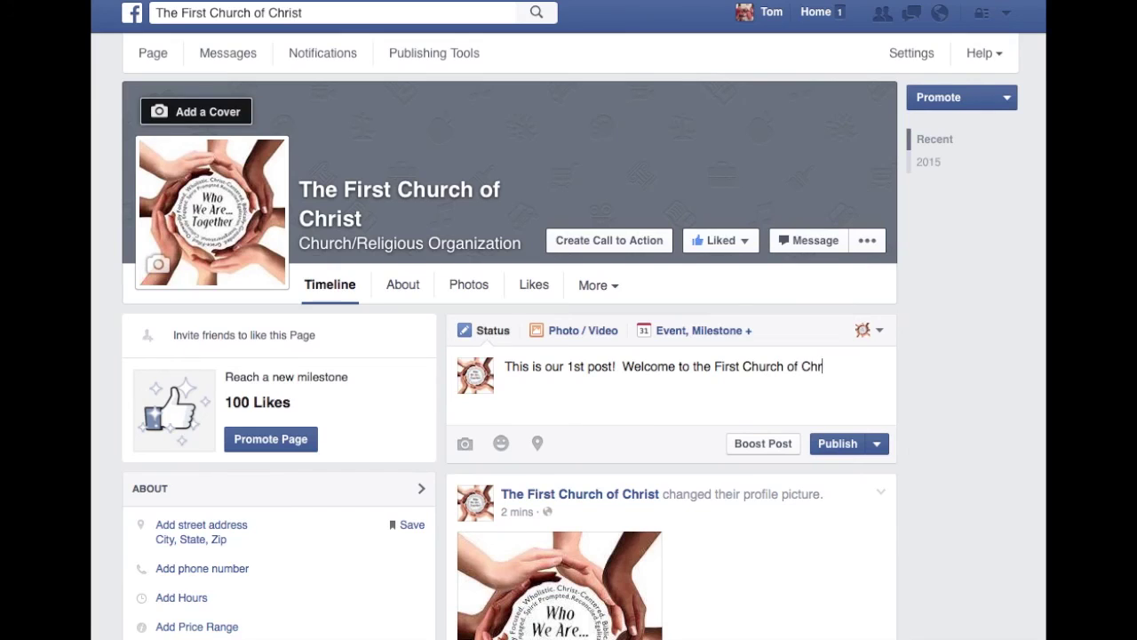
text(ist!)
click(832, 444)
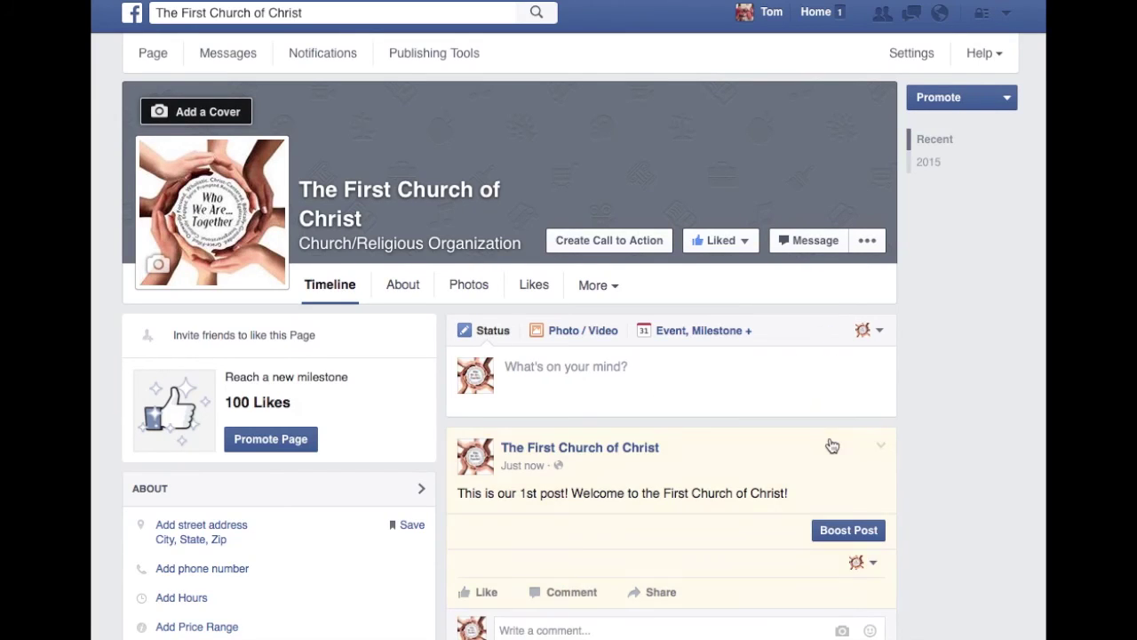